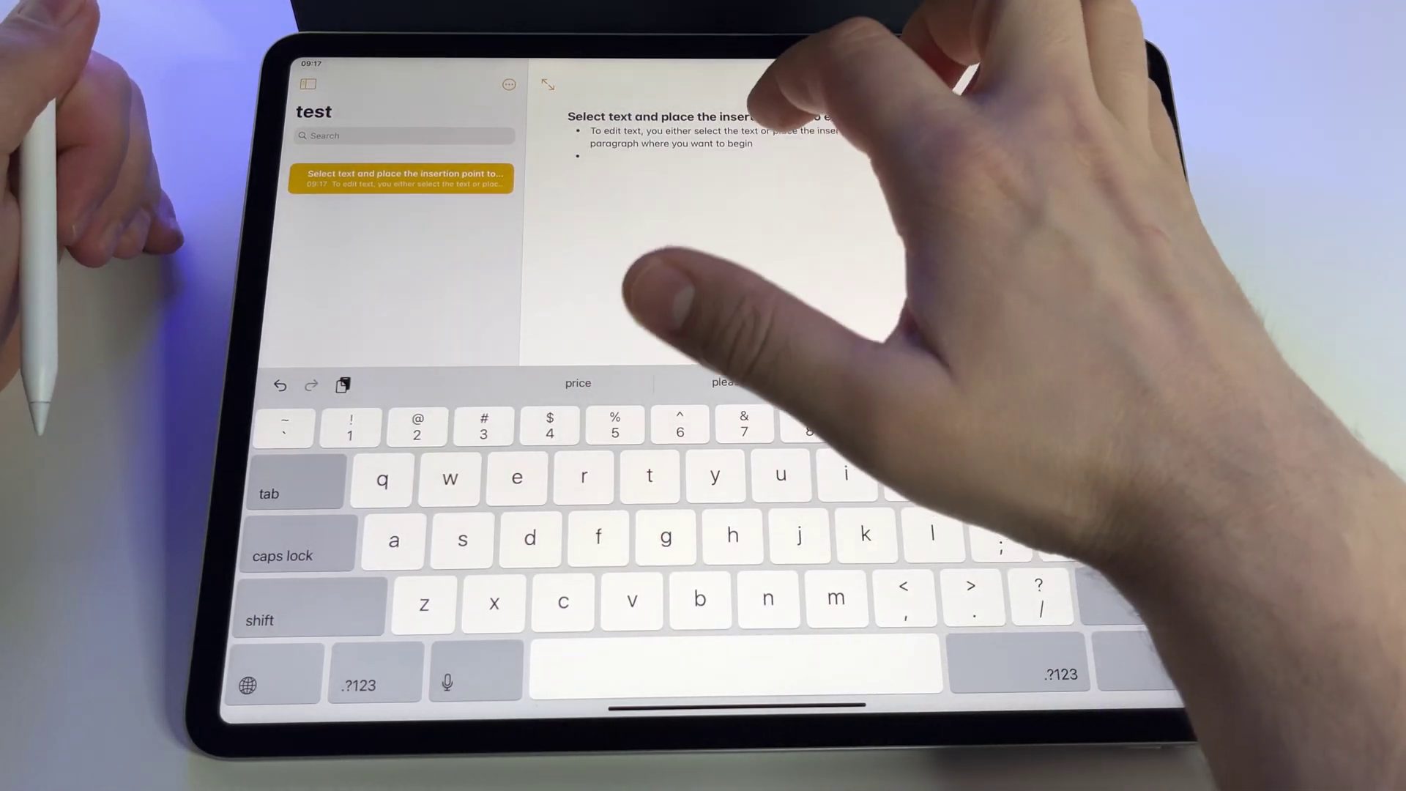
Try the insertion point at several spots: before 'begin', in the first bullet, in the title
{"action": "left_click", "coordinate": [726, 144]}
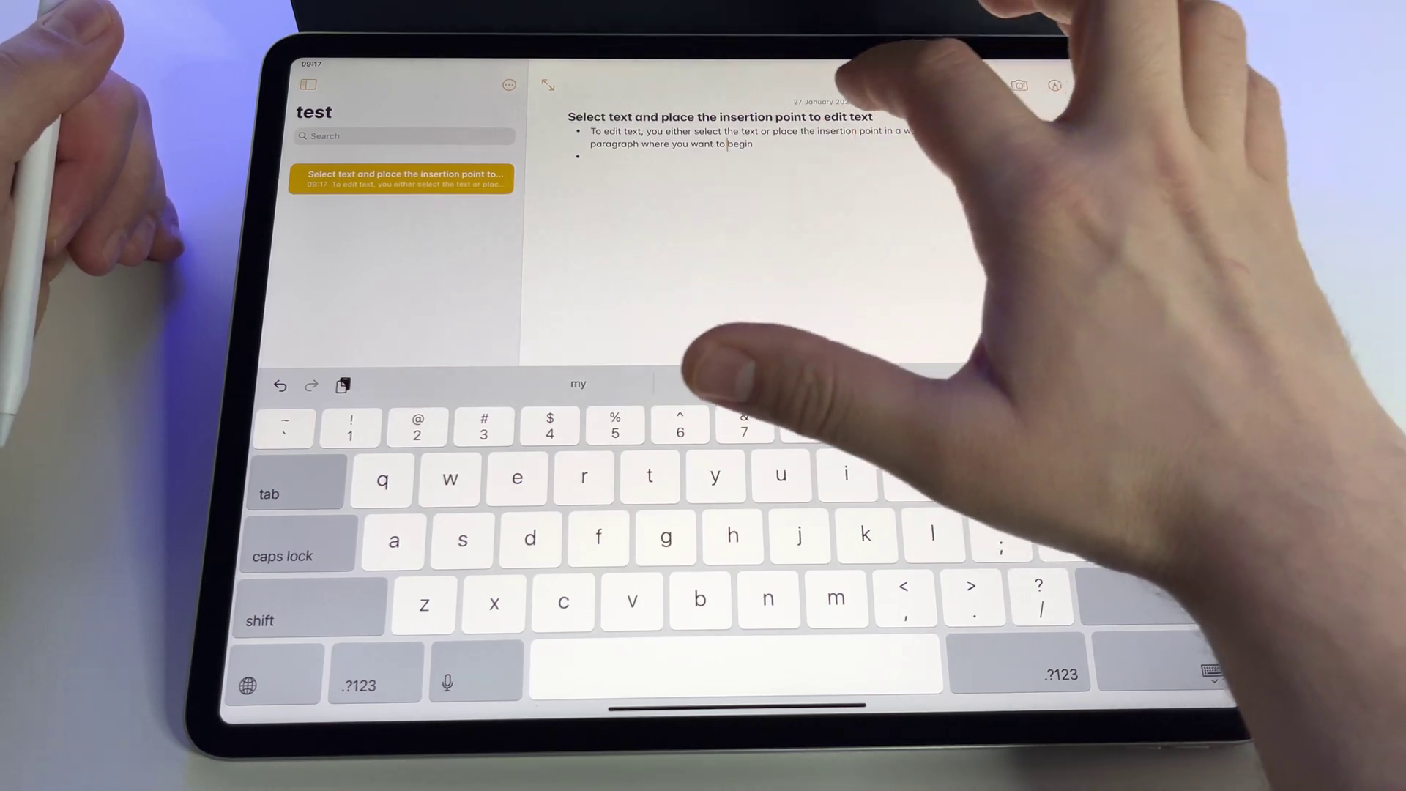
{"action": "left_click_drag", "start_coordinate": [714, 380], "coordinate": [769, 329]}
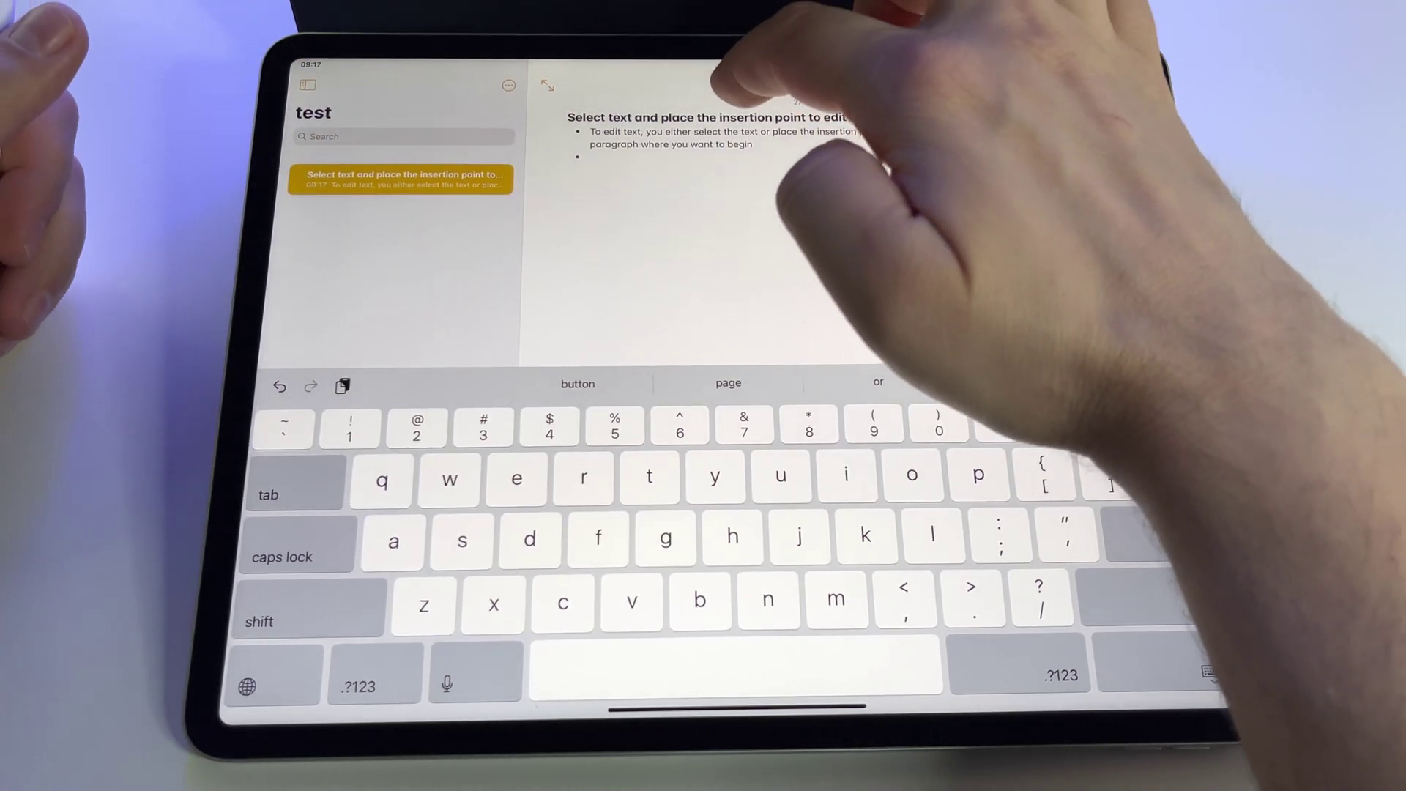
{"action": "left_click", "coordinate": [856, 132]}
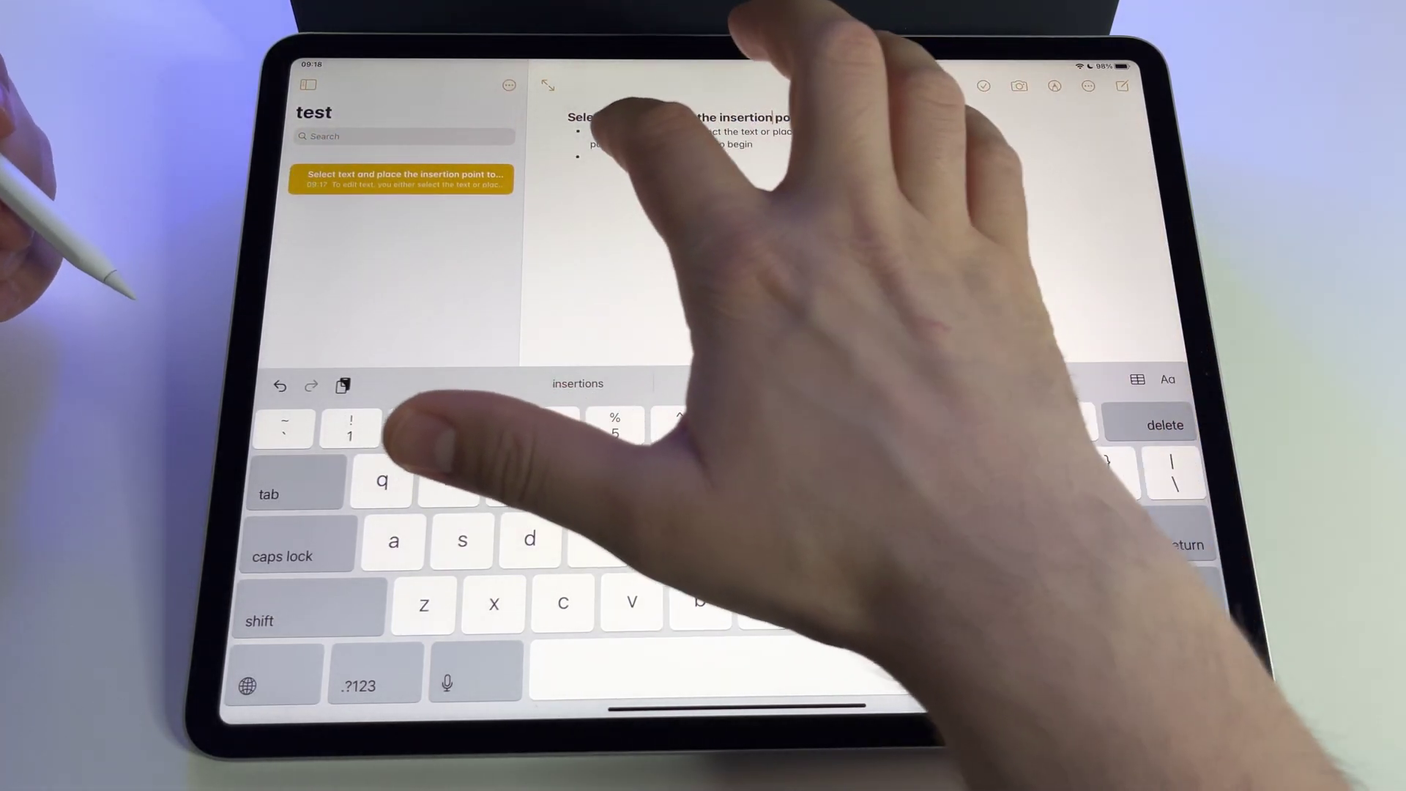
{"action": "left_click", "coordinate": [616, 157]}
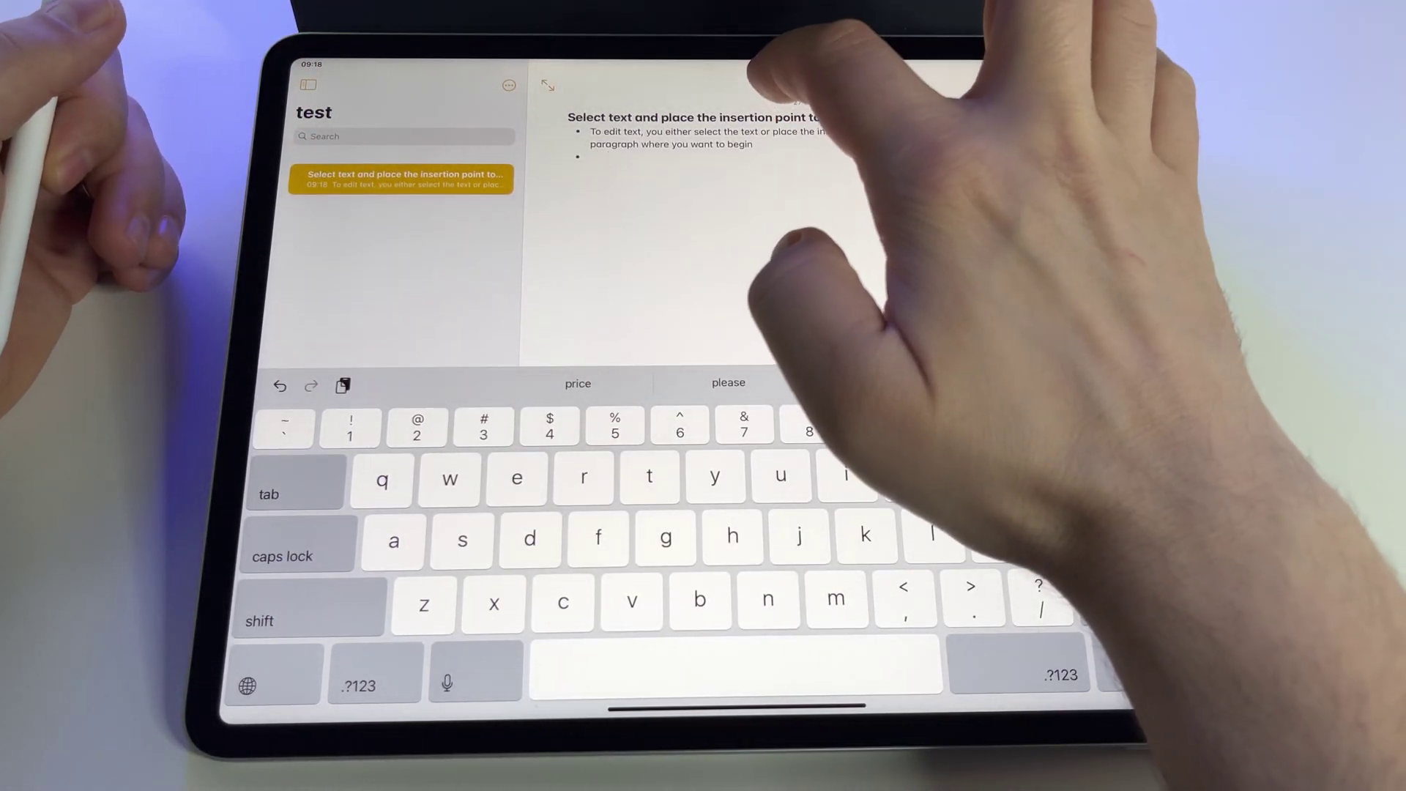
Place the caret inside 'place', then trackpad it to just after 'ins' in the title
{"action": "left_click", "coordinate": [698, 117]}
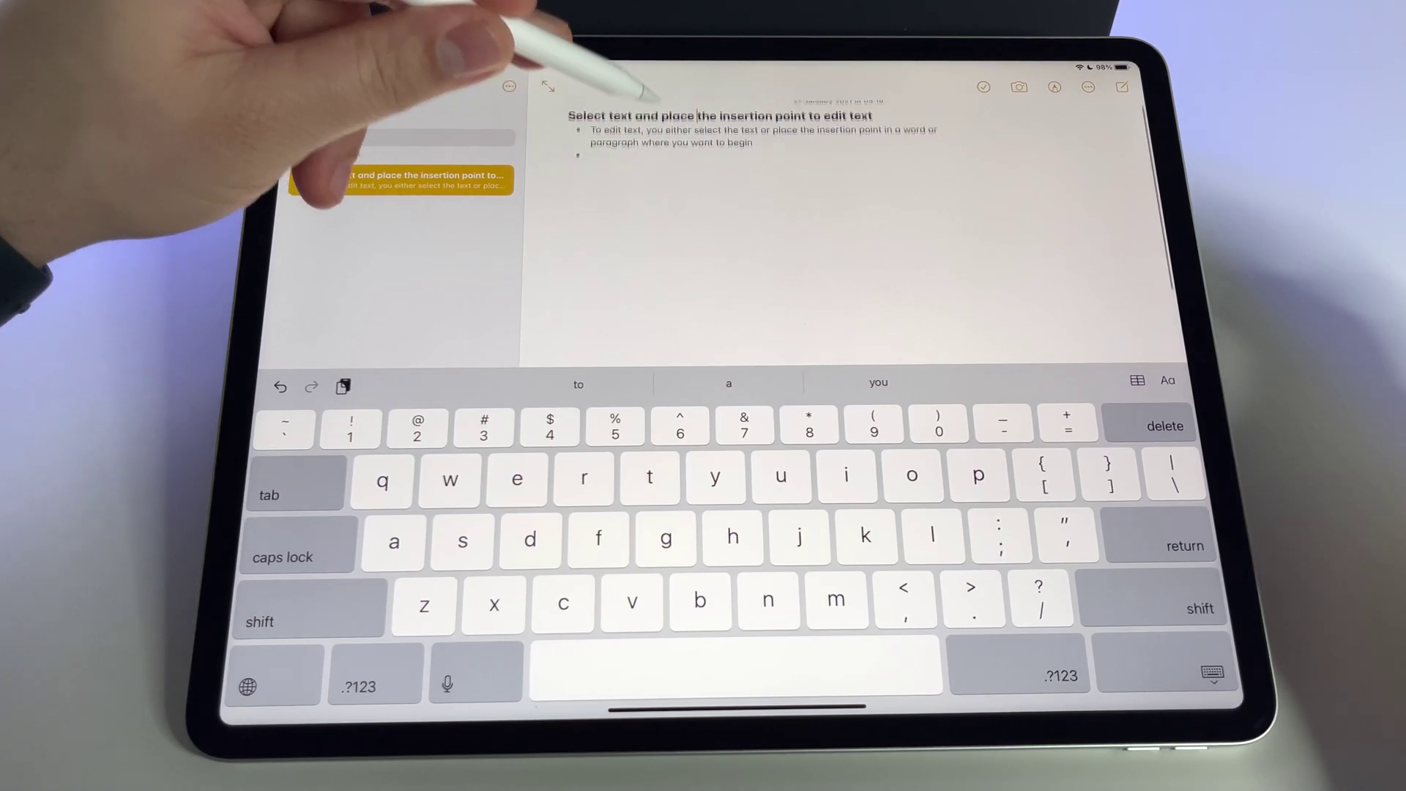
{"action": "left_click", "coordinate": [678, 115]}
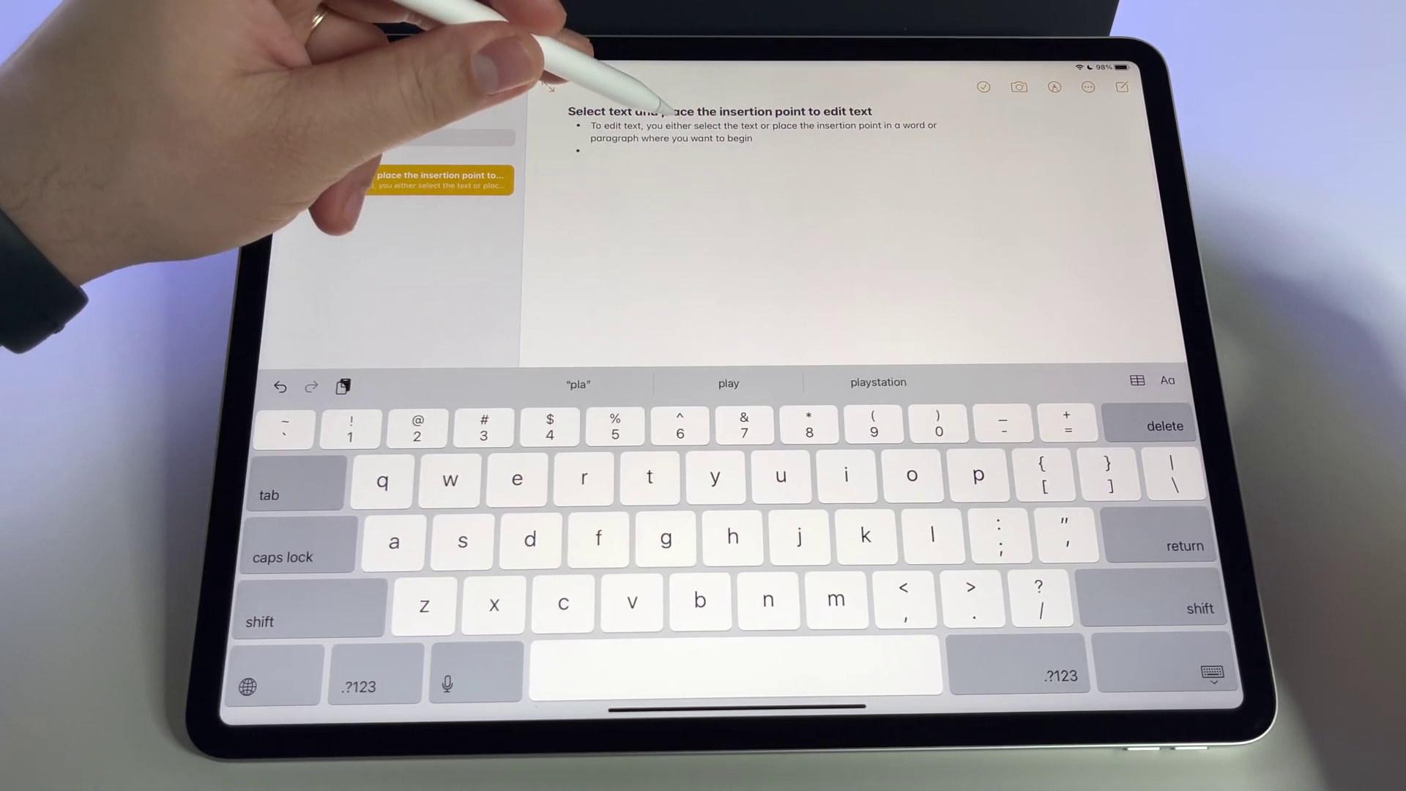
{"action": "left_click", "coordinate": [671, 113]}
{"action": "left_click", "coordinate": [666, 113]}
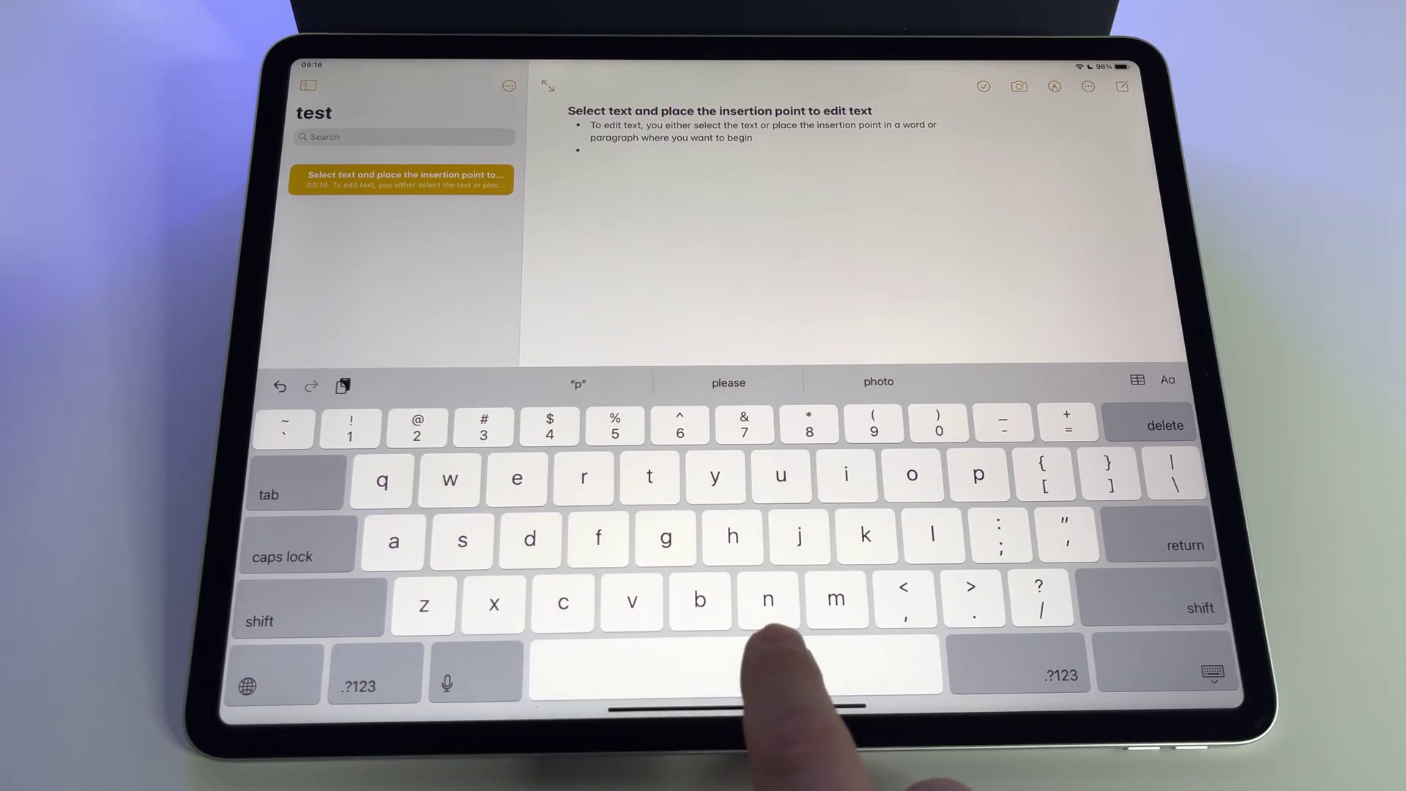
{"action": "left_click_drag", "start_coordinate": [715, 655], "coordinate": [719, 658]}
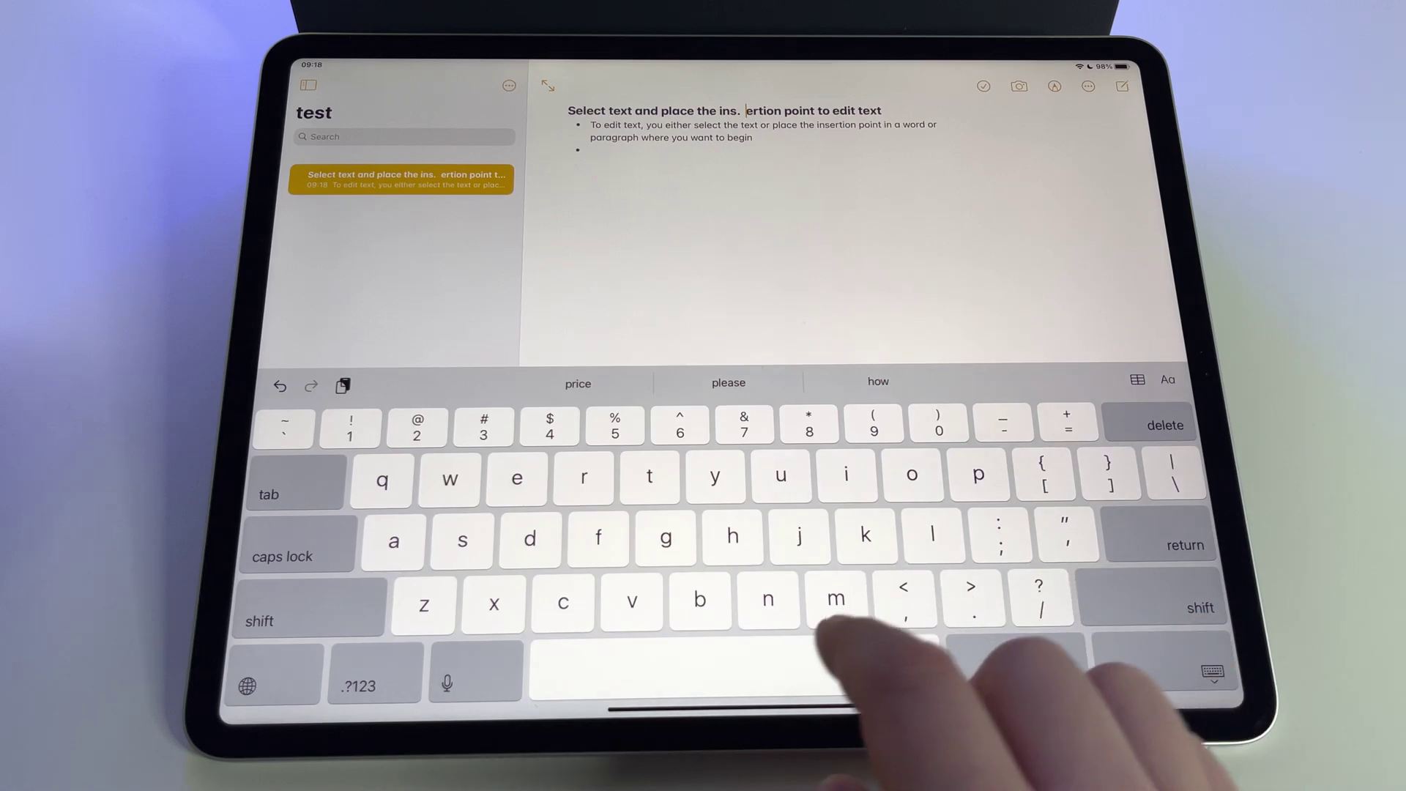
Steer the caret into the title word and delete the two stray letters typed there
{"action": "left_click", "coordinate": [693, 660]}
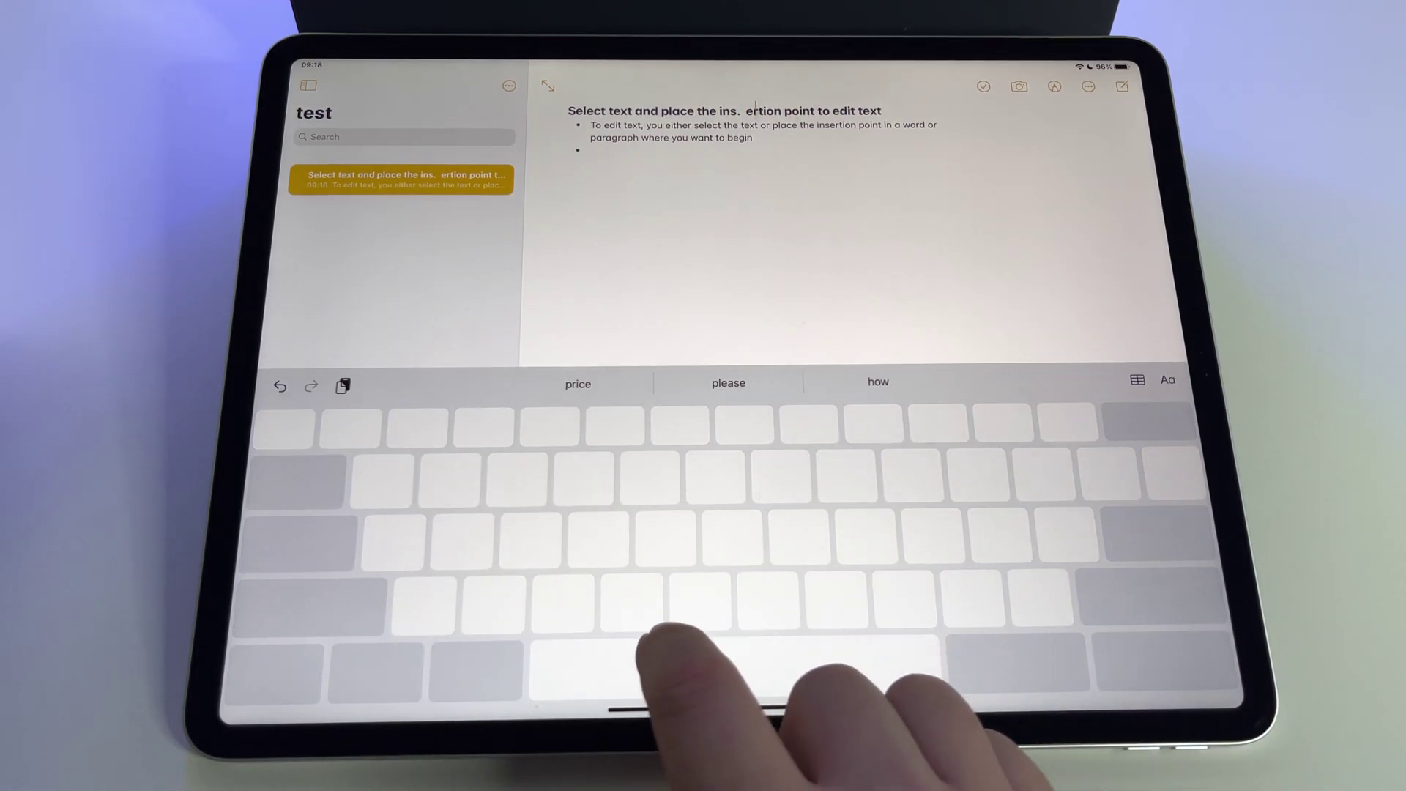
{"action": "type", "text": "igkugkugu"}
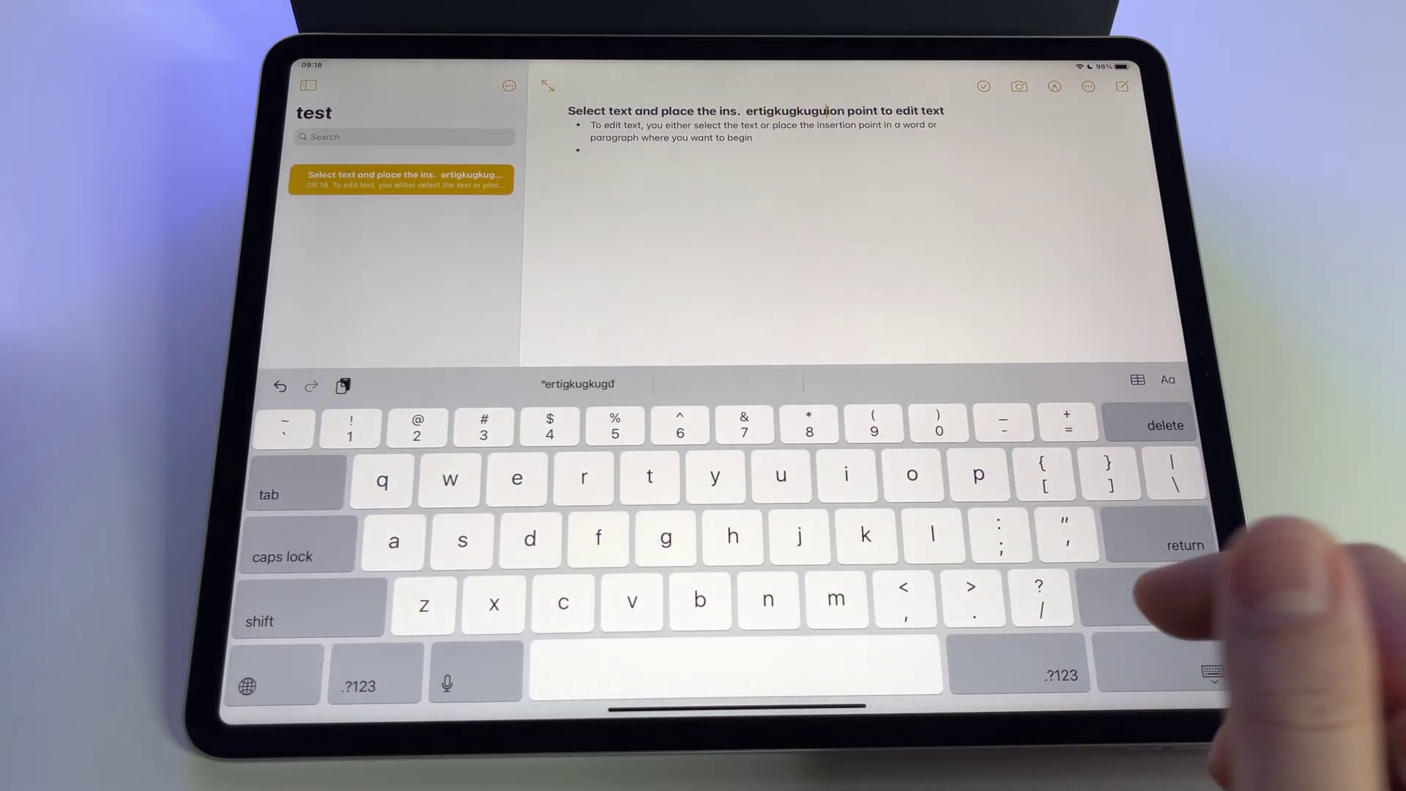
{"action": "key", "text": "BackSpace"}
{"action": "key", "text": "BackSpace"}
{"action": "key", "text": "BackSpace"}
{"action": "key", "text": "BackSpace"}
{"action": "key", "text": "BackSpace"}
{"action": "key", "text": "BackSpace"}
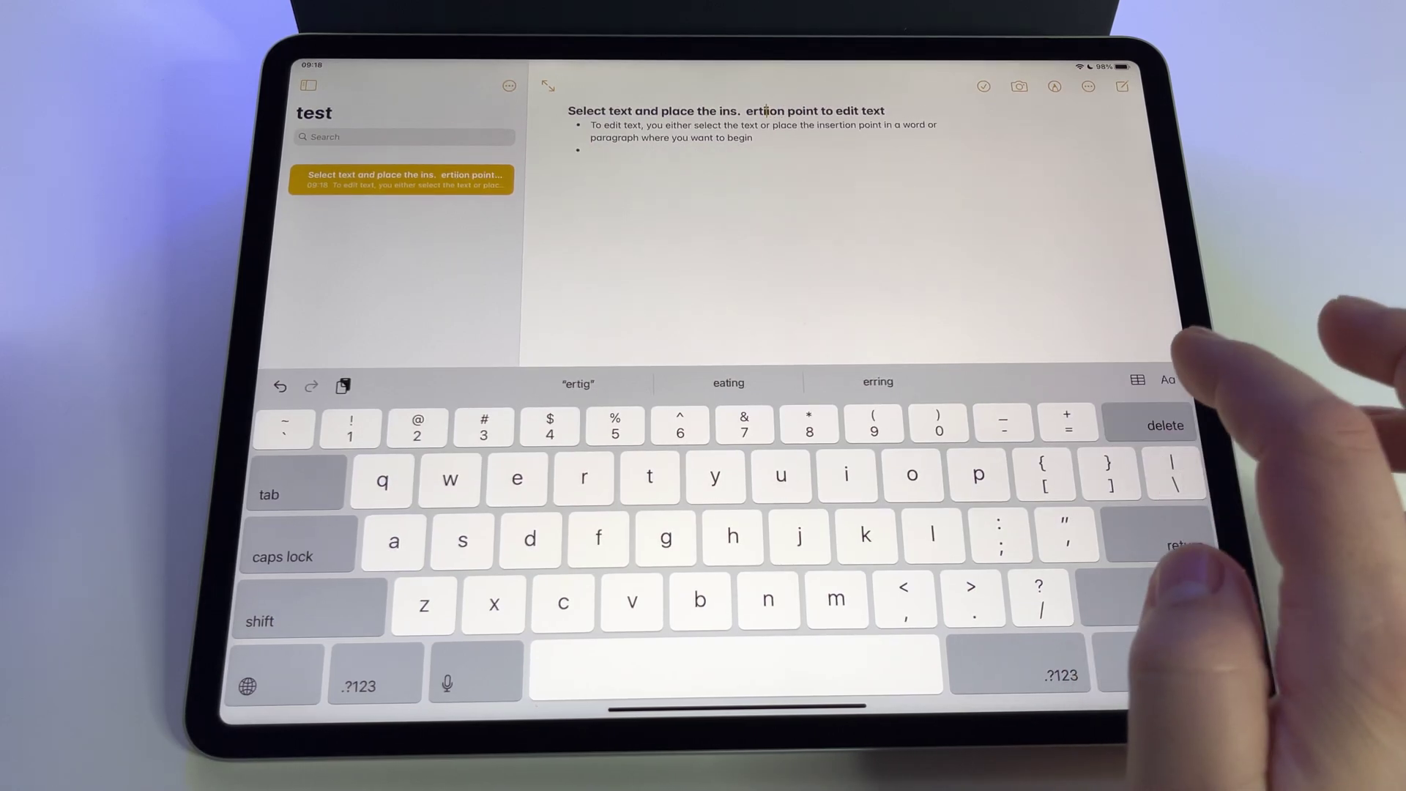
{"action": "key", "text": "BackSpace"}
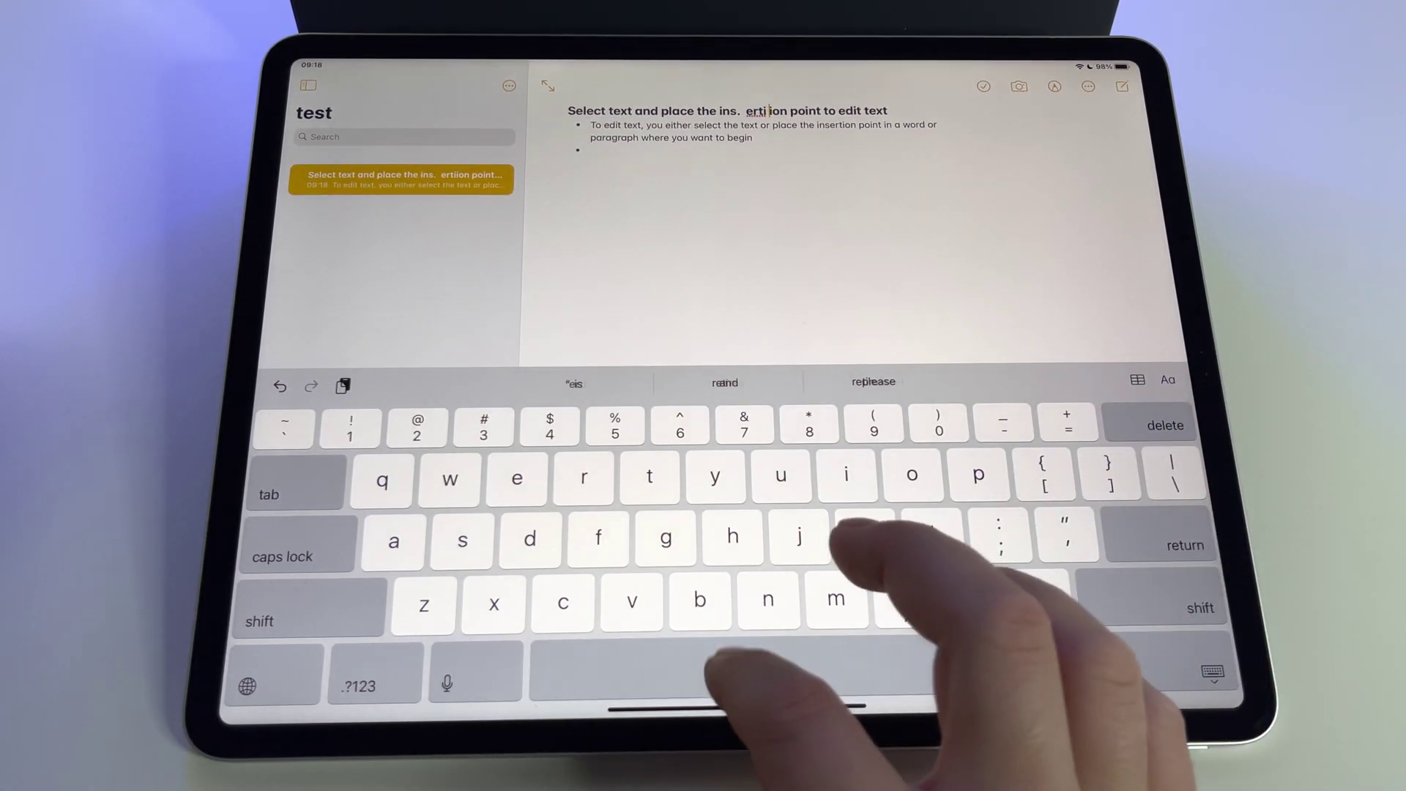
{"action": "type", "text": "."}
Steer the caret along the title into the first bullet and select the word 'edit'
{"action": "left_click_drag", "start_coordinate": [846, 599], "coordinate": [868, 573]}
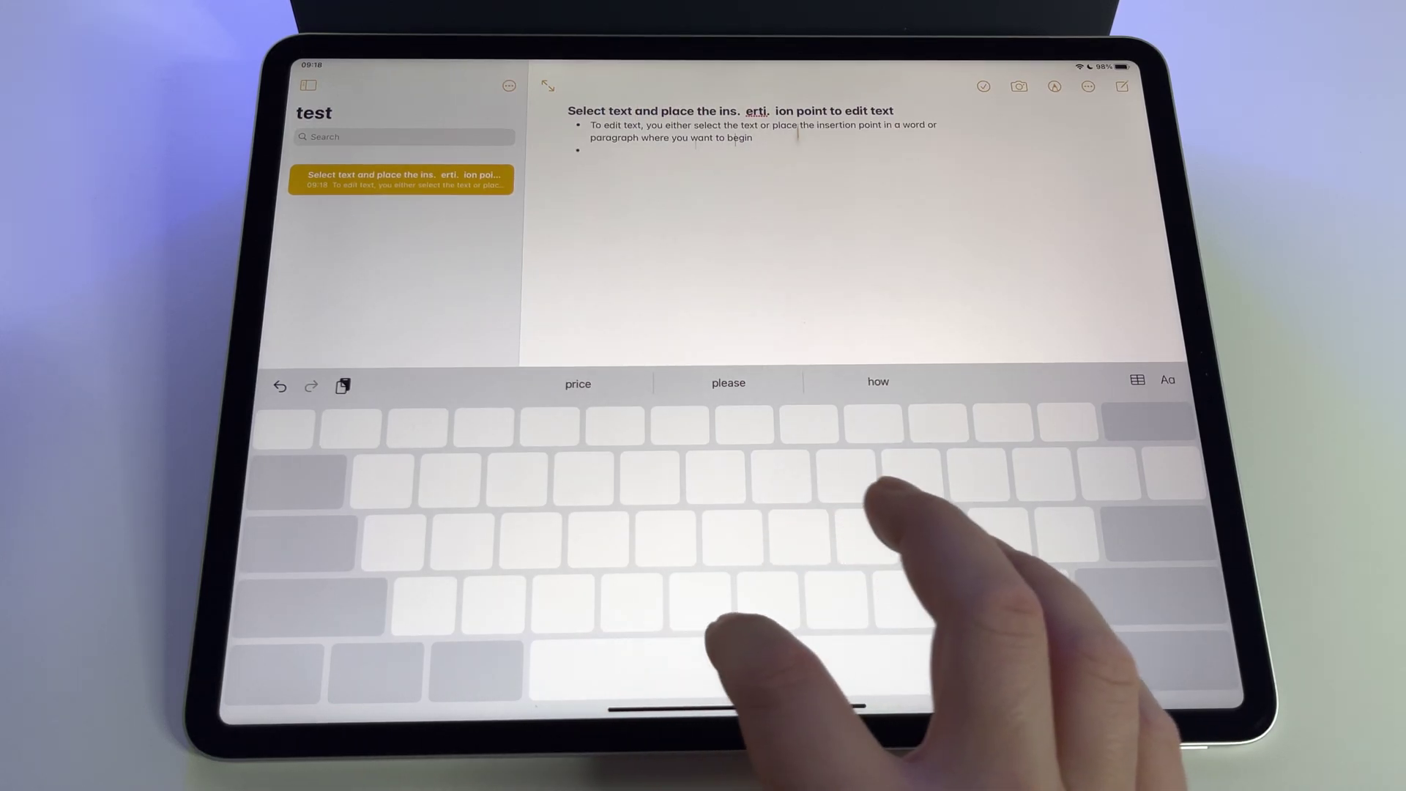
{"action": "left_click_drag", "start_coordinate": [824, 484], "coordinate": [832, 518]}
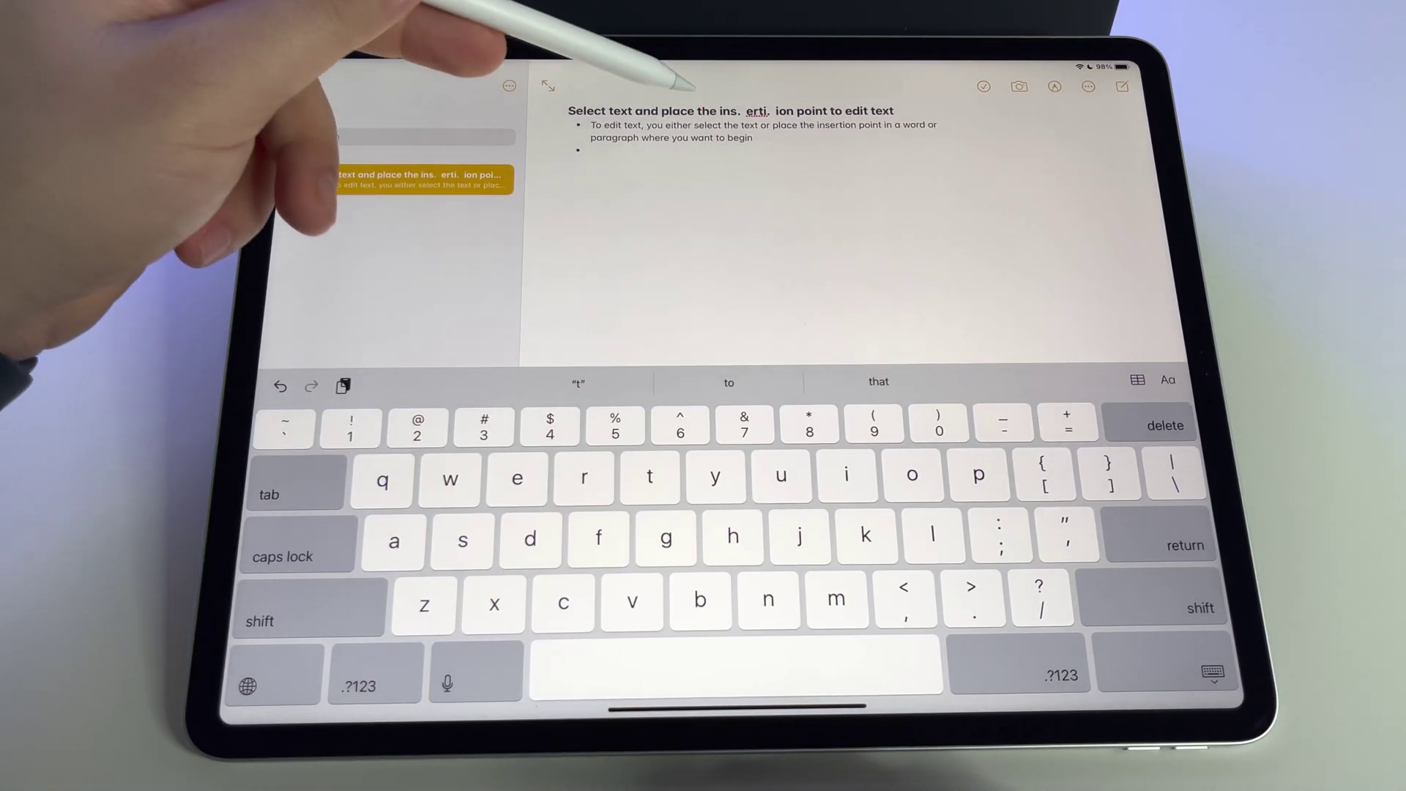
{"action": "mouse_move", "coordinate": [703, 659]}
{"action": "left_mouse_down"}
{"action": "mouse_move", "coordinate": [687, 657]}
{"action": "mouse_move", "coordinate": [720, 713]}
{"action": "mouse_move", "coordinate": [627, 665]}
{"action": "mouse_move", "coordinate": [620, 687]}
{"action": "left_mouse_up"}
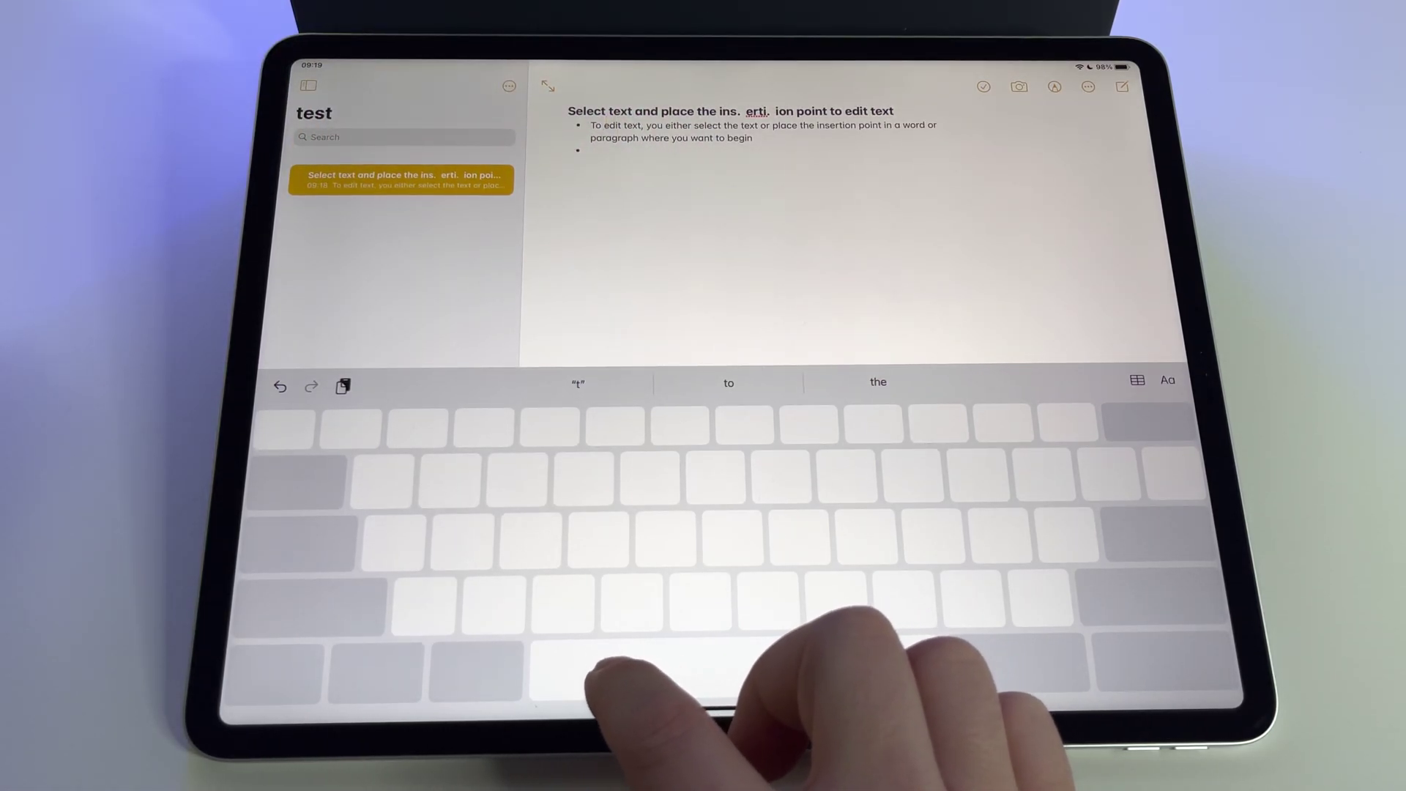
{"action": "double_click", "coordinate": [616, 670]}
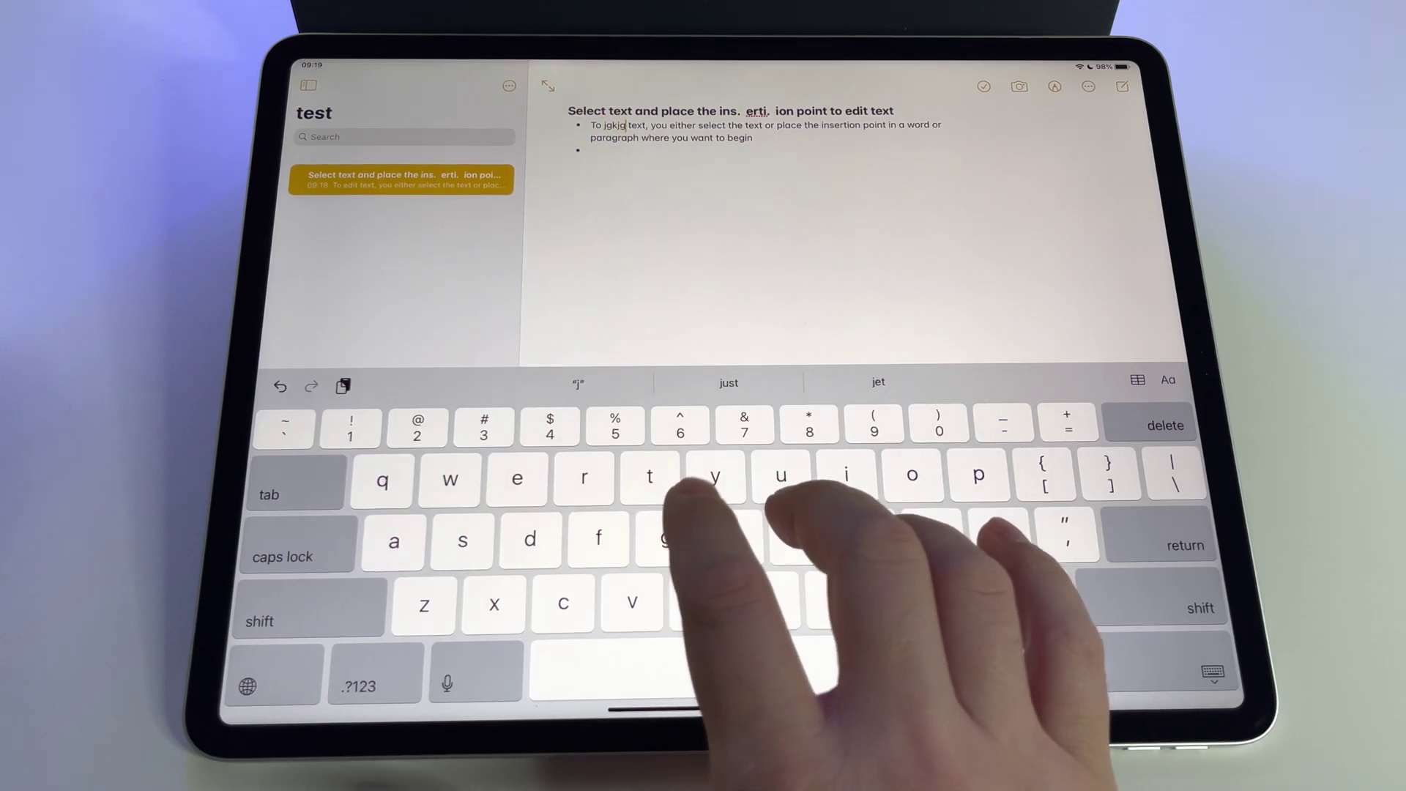
{"action": "type", "text": "kjgkjg"}
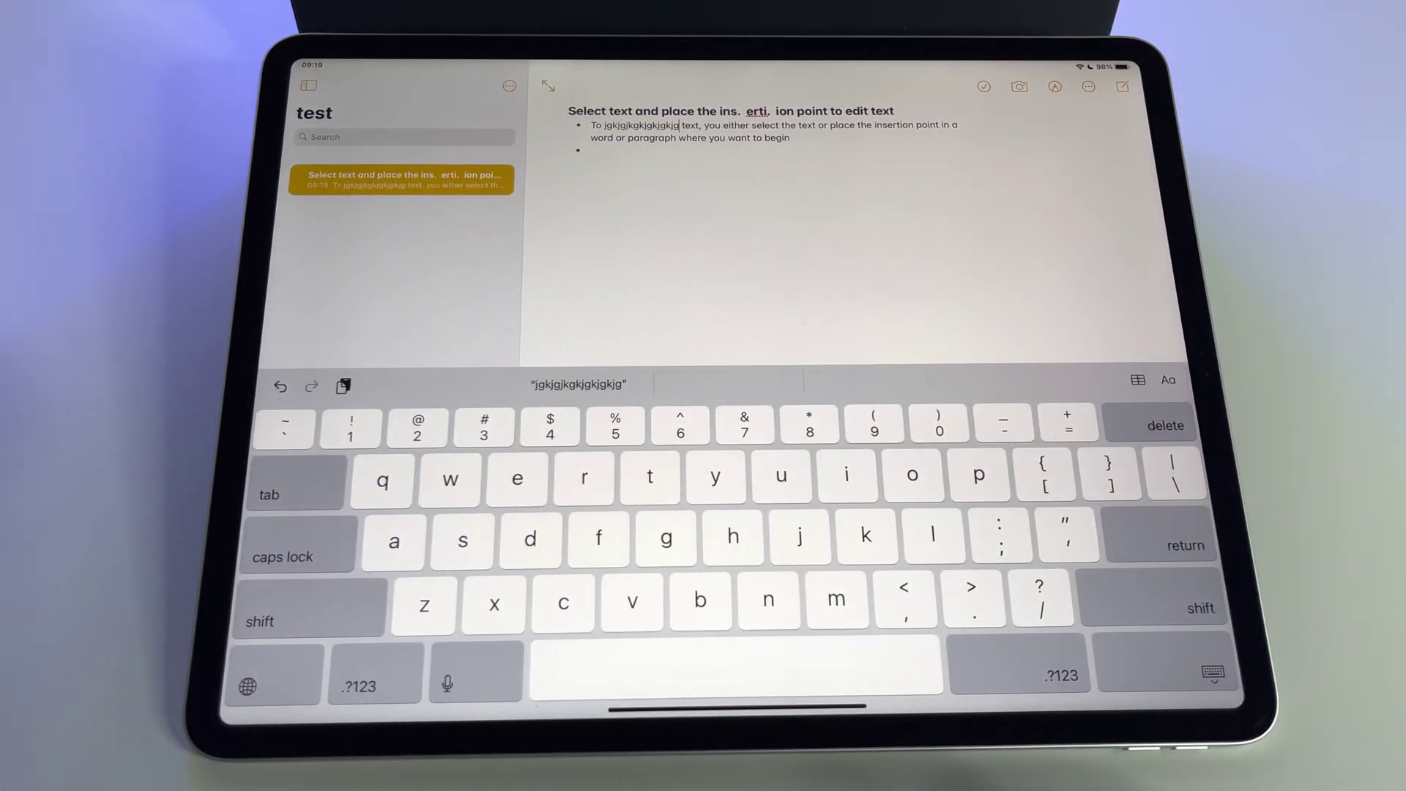